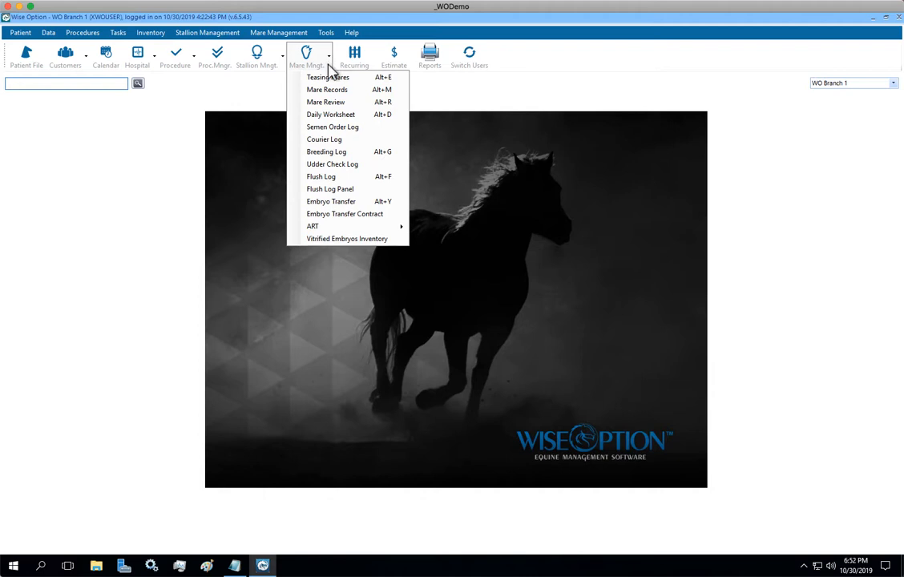
- Open the mare records list, view its list settings, and widen the Comments column to fit the longer entries
left_click(358, 94)
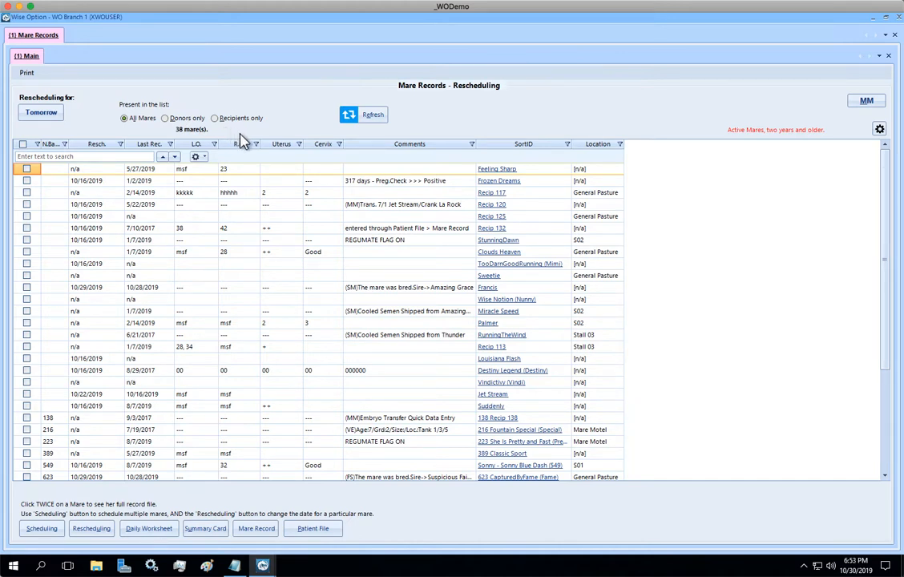
left_click(880, 130)
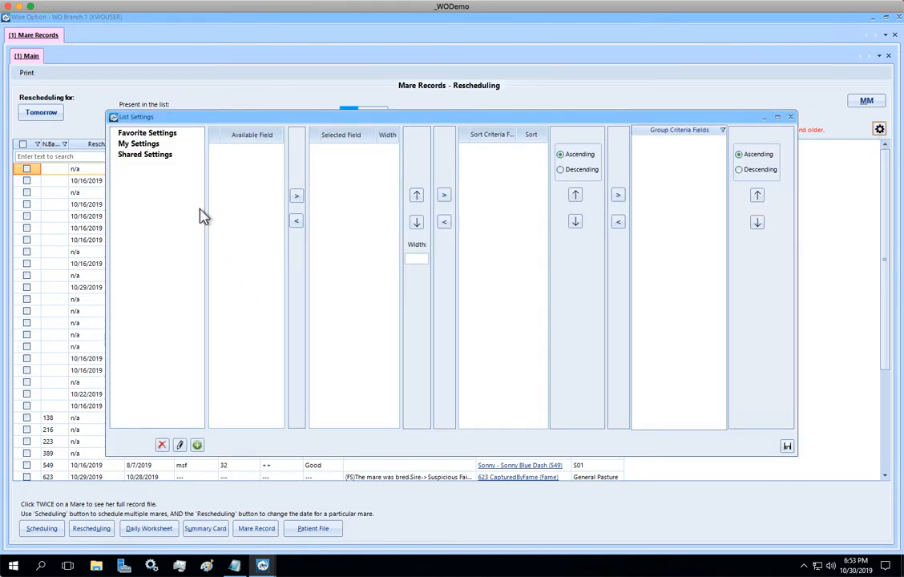
left_click(791, 120)
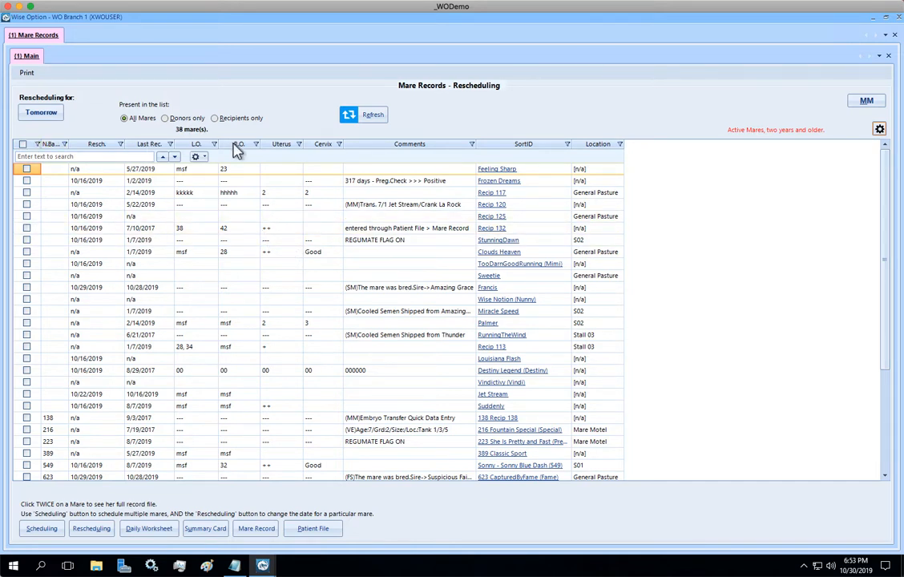
left_click(265, 196)
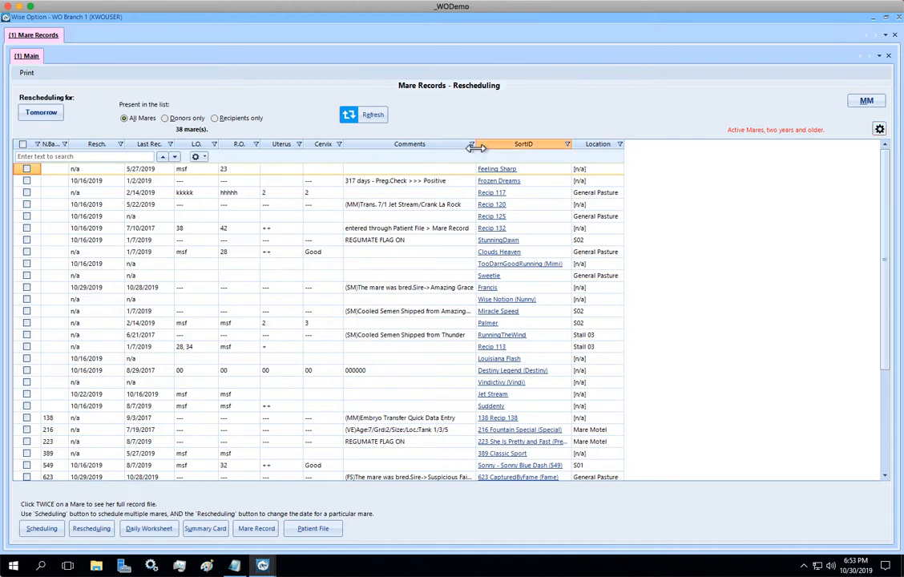
left_click_drag(477, 147, 501, 146)
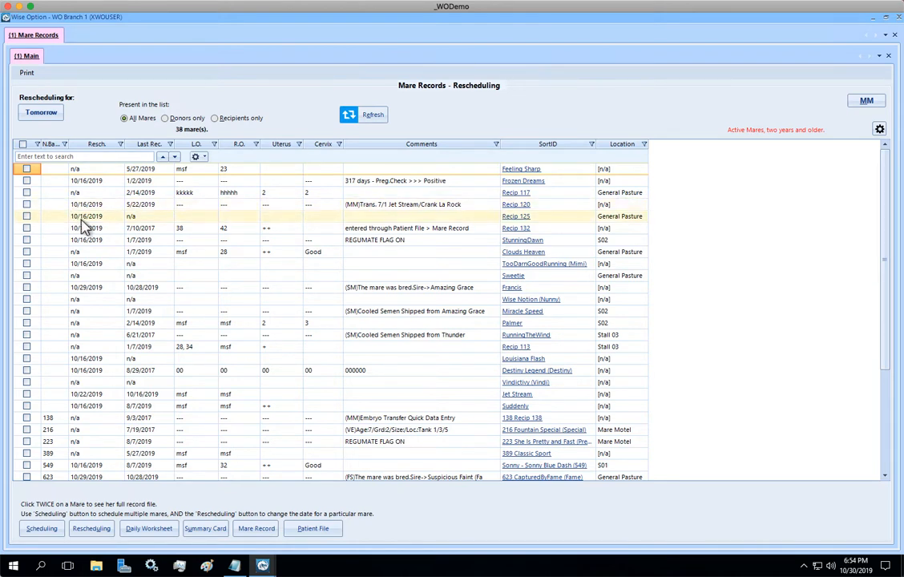
- Set the rescheduling date to 10/30/2019 and mark Feeling Sharp, Recip 117, Clouds Heaven, Sweetie, Wise Notion, Miracle Speed, Palmer, RunningTheWind and Recip 113
left_click(46, 117)
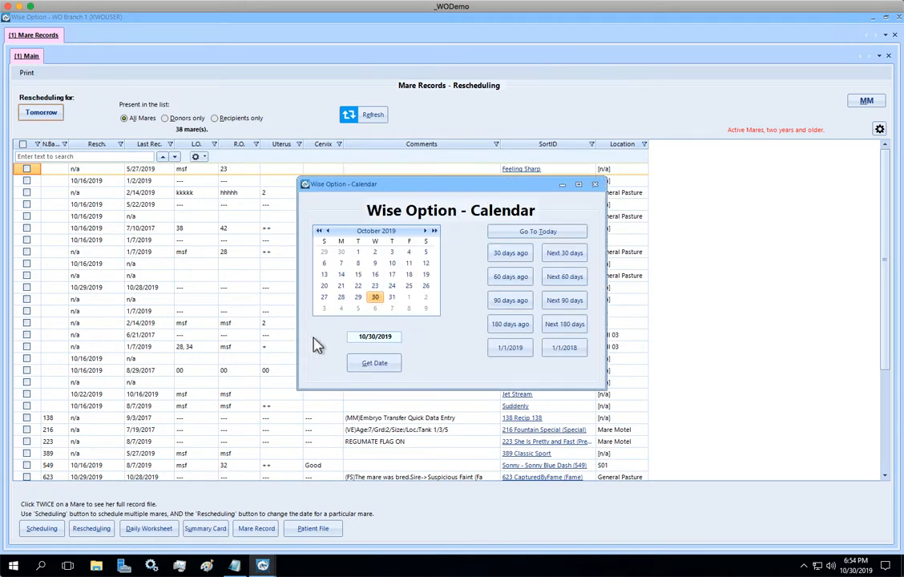
left_click(371, 364)
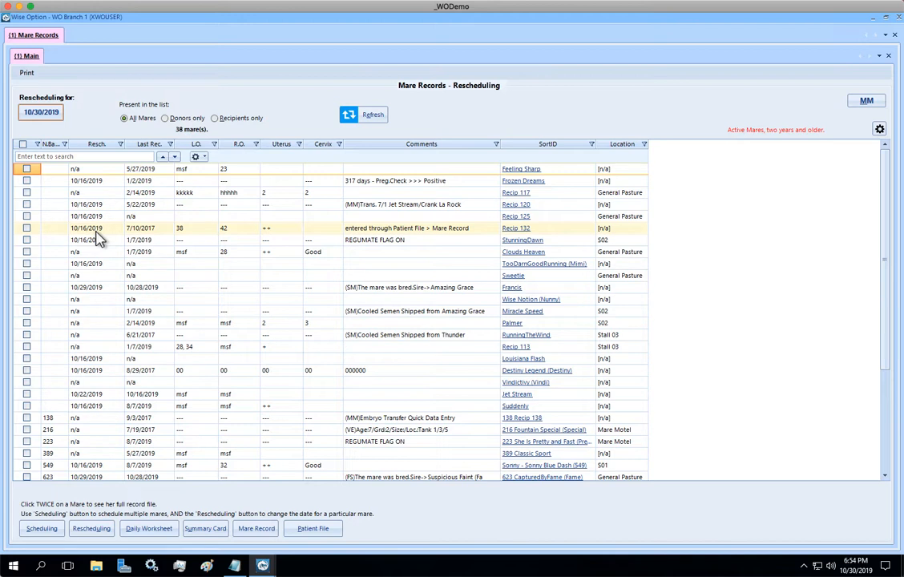
left_click(27, 168)
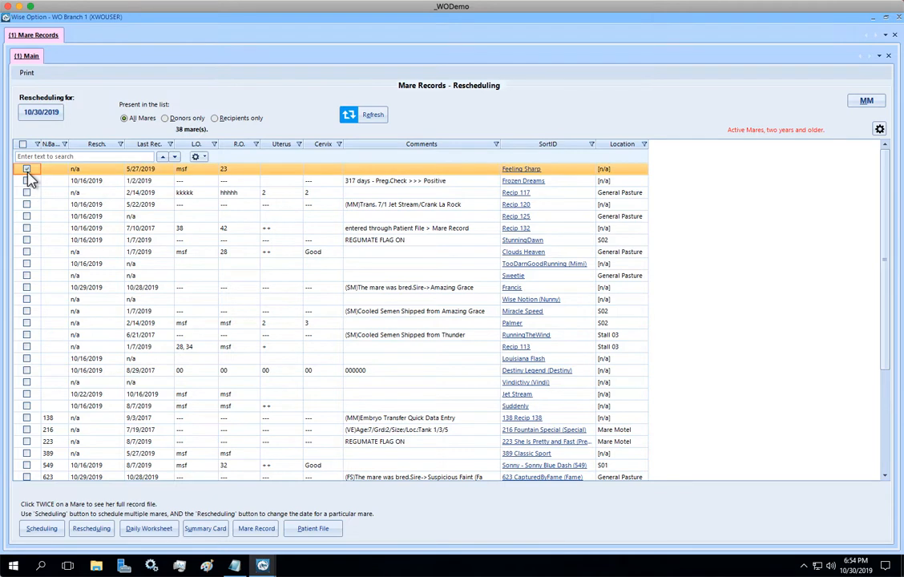
left_click(27, 215)
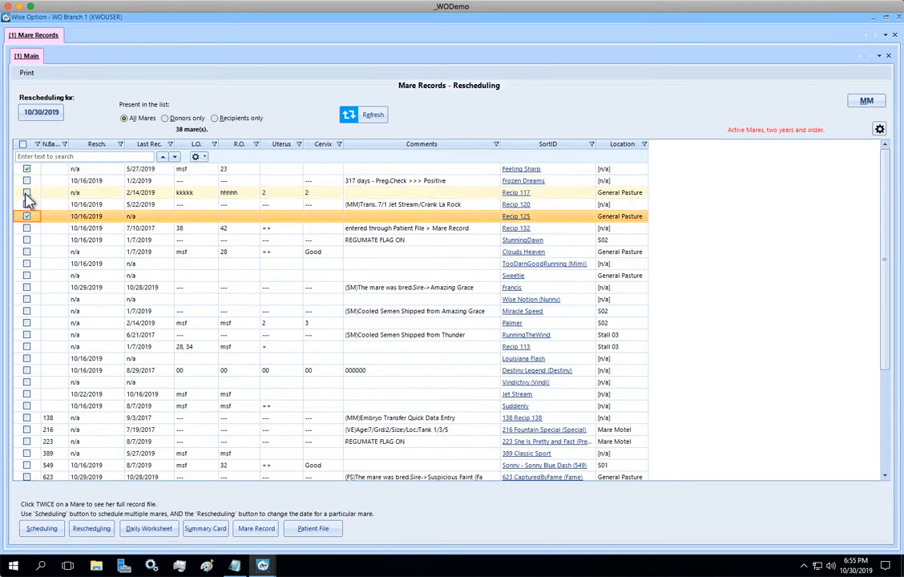
left_click(27, 193)
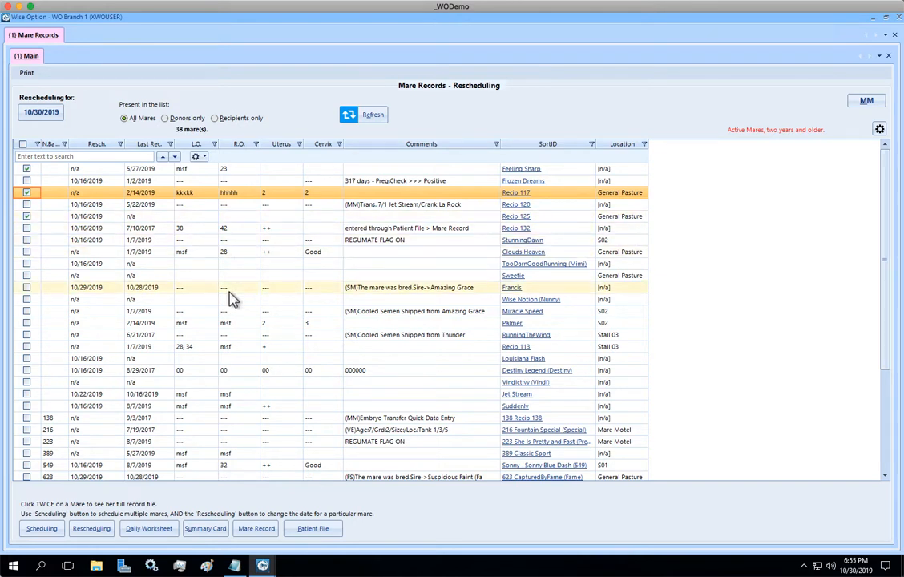
left_click(27, 252)
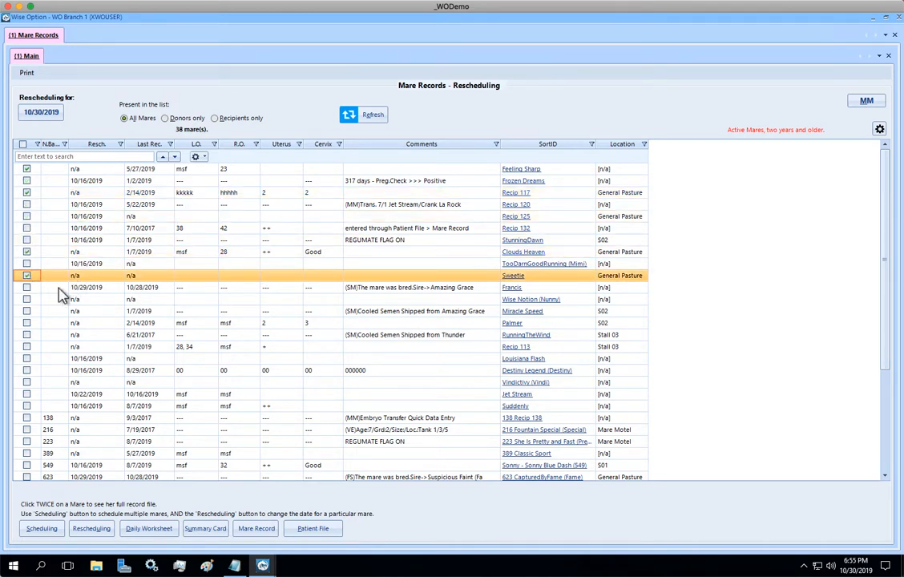
left_click(26, 276)
left_click(27, 299)
left_click(26, 311)
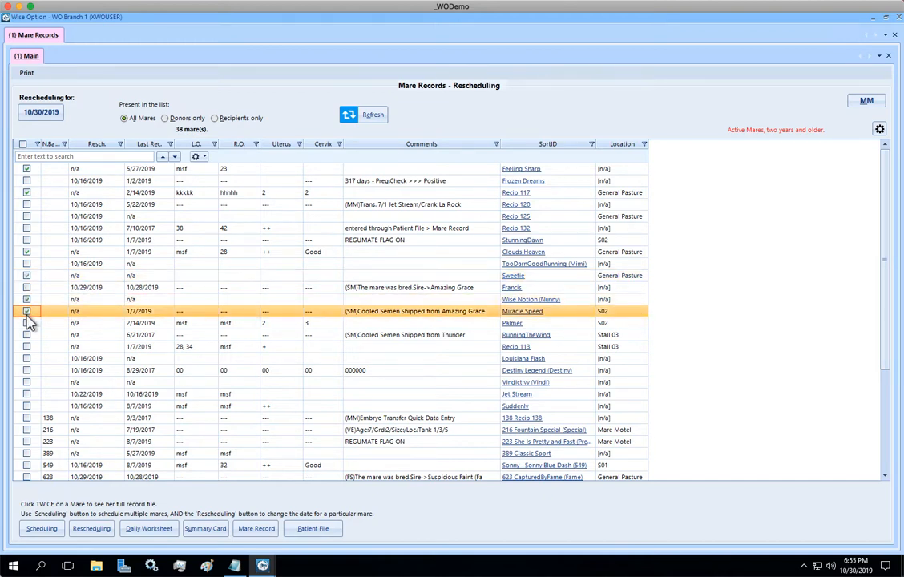
left_click(27, 323)
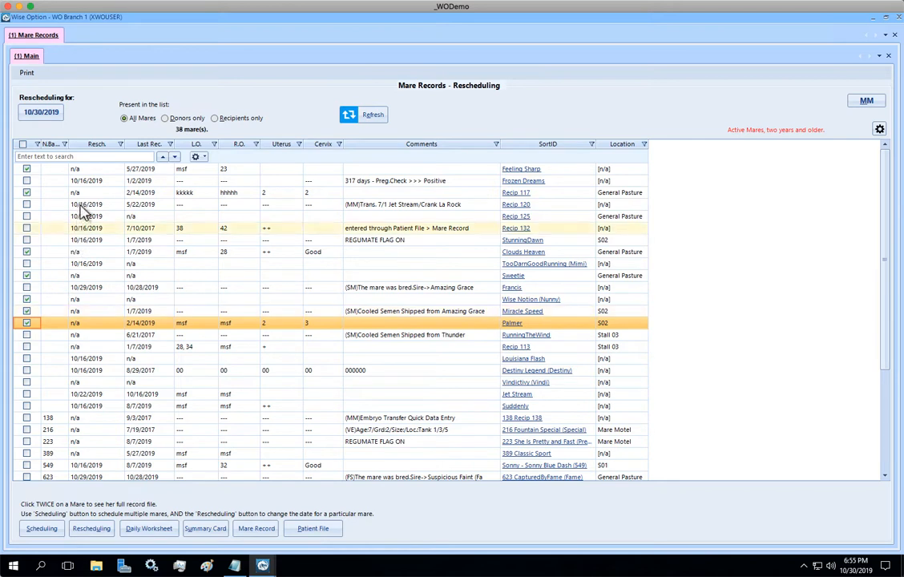
left_click(27, 336)
left_click(26, 346)
left_click(27, 348)
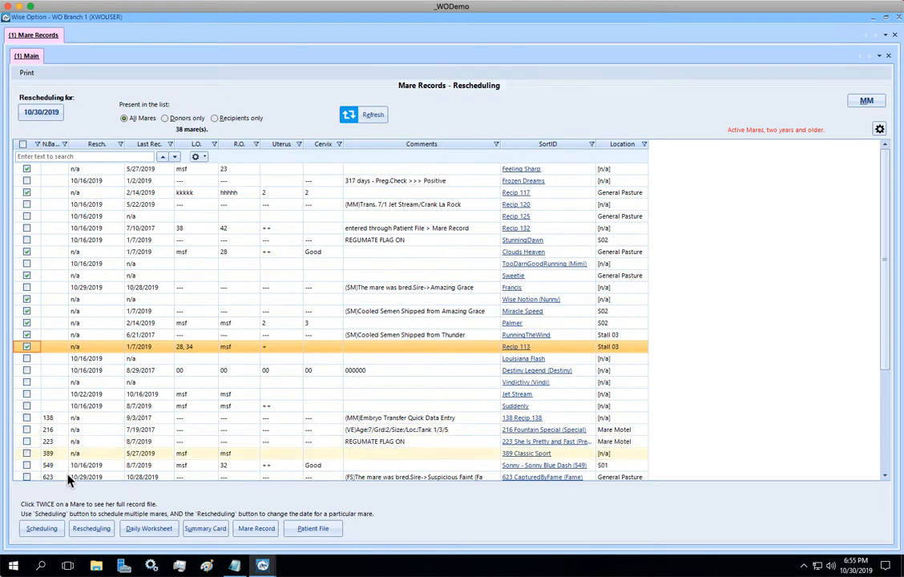
- Schedule all the marked mares for 10/30/2019 and confirm the date
left_click(32, 531)
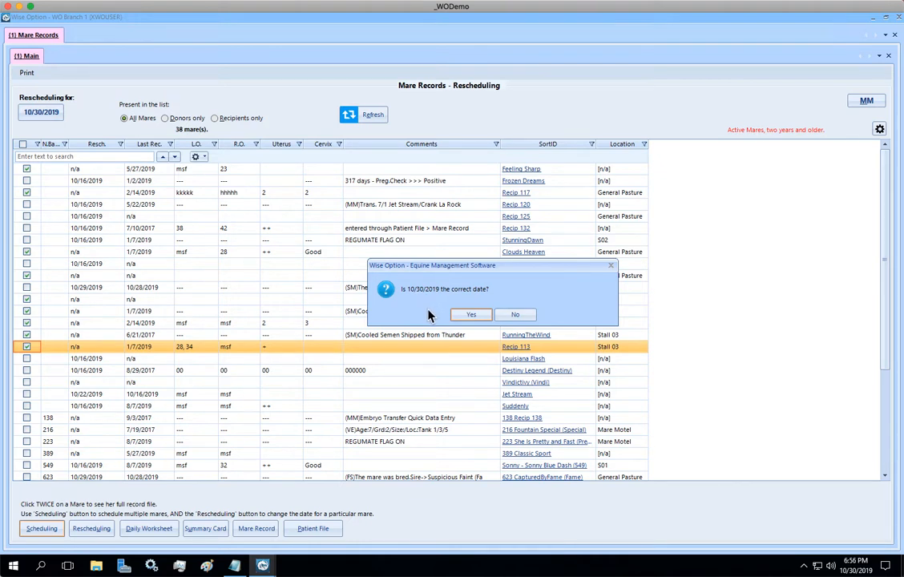
left_click(472, 316)
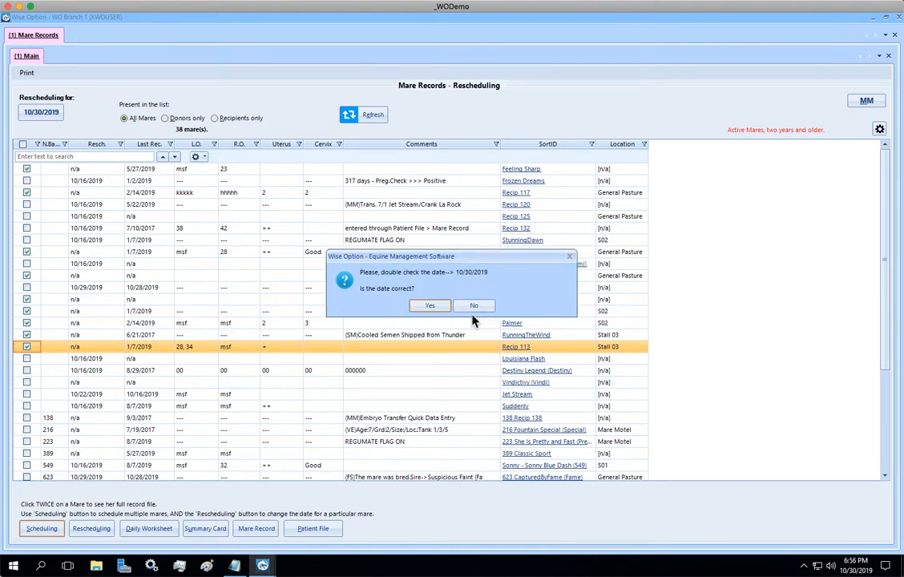
left_click(430, 308)
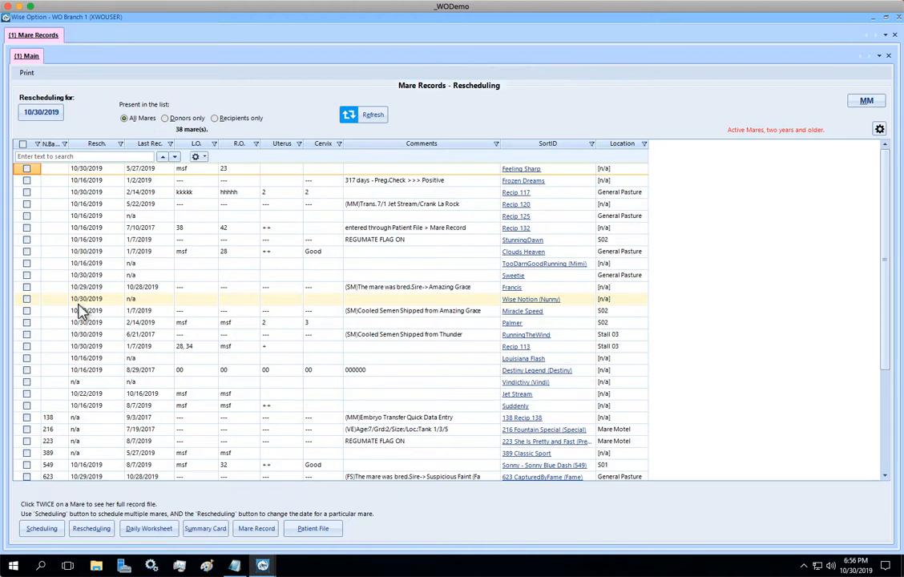
- Check the scheduled mares in the daily worksheet limited to palpation only, and return to the mare records list
left_click(165, 535)
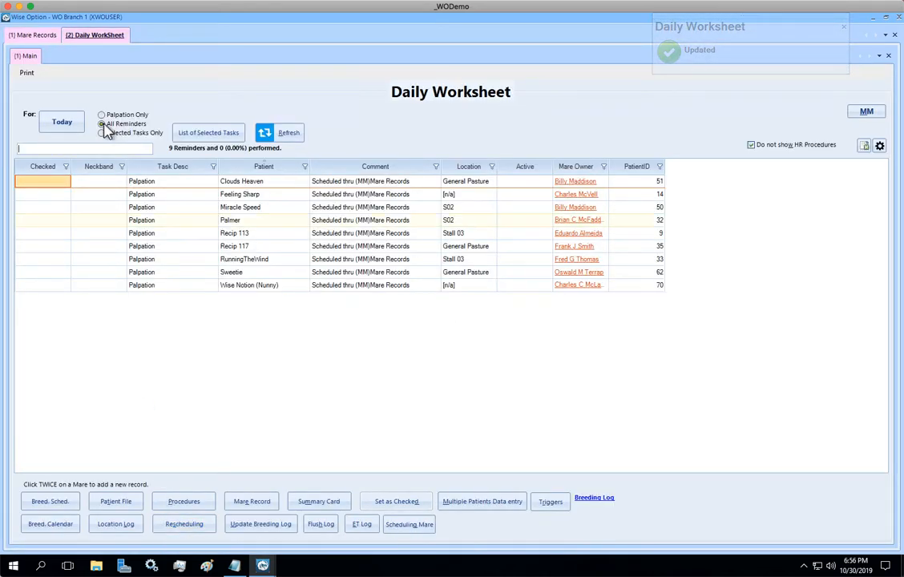
left_click(105, 117)
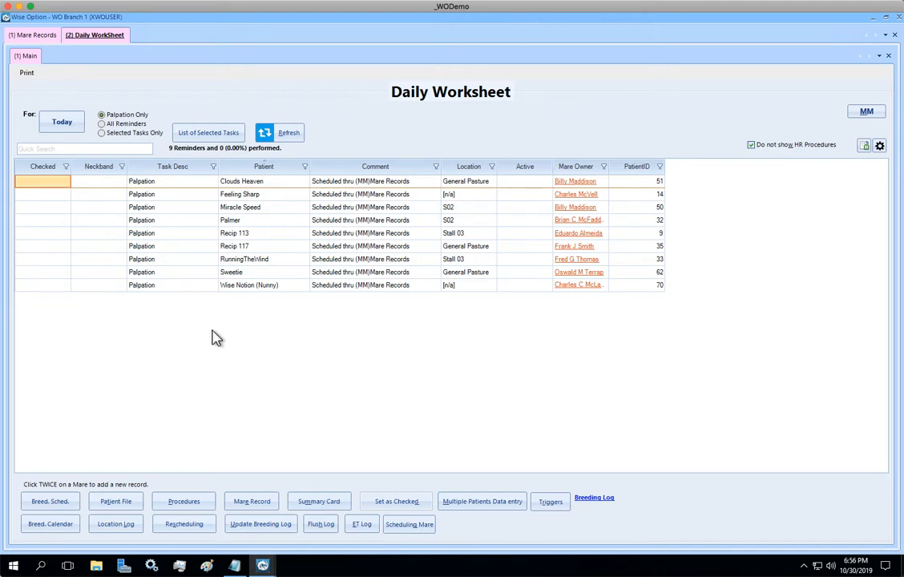
left_click(36, 37)
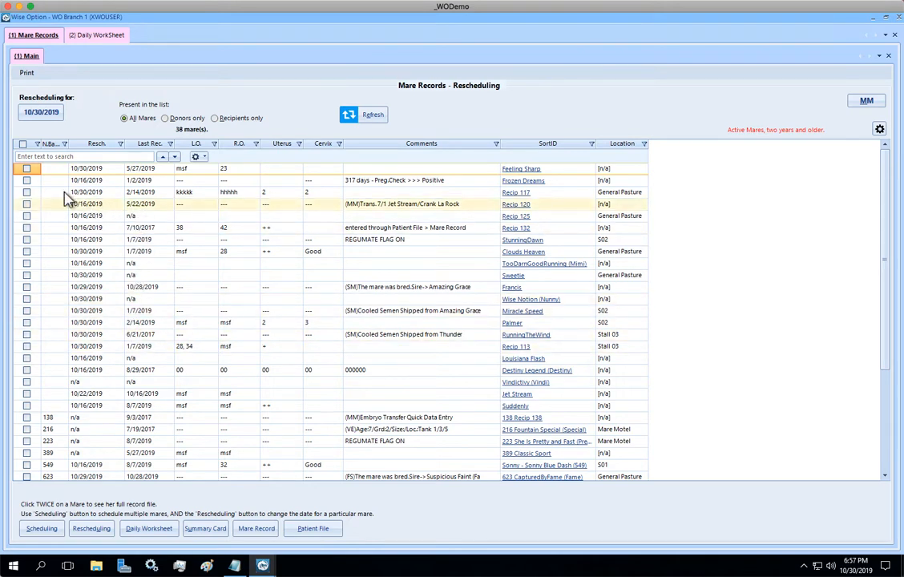
- Mark Feeling Sharp, Recip 120 and Miracle Speed in the mare records list
left_click(26, 168)
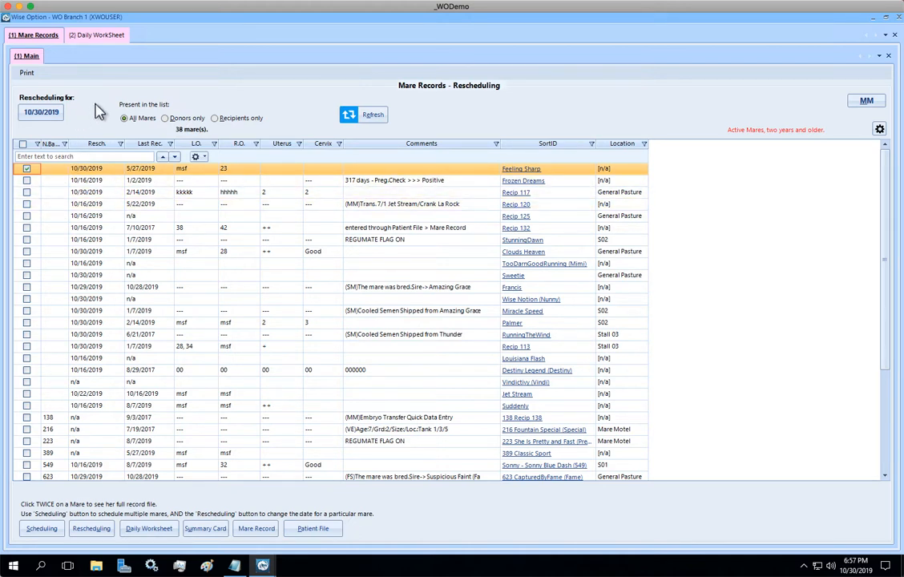
key("Down")
key("Down")
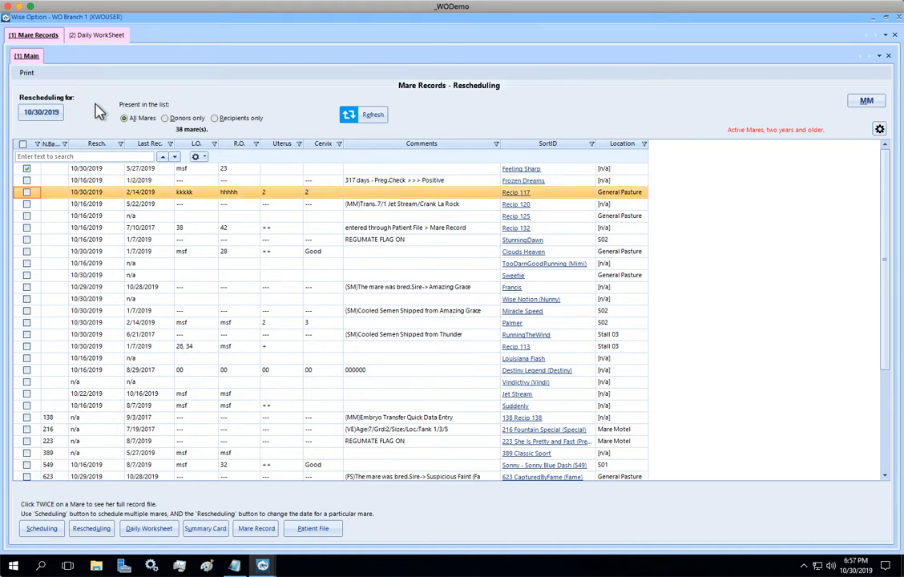
key("Down")
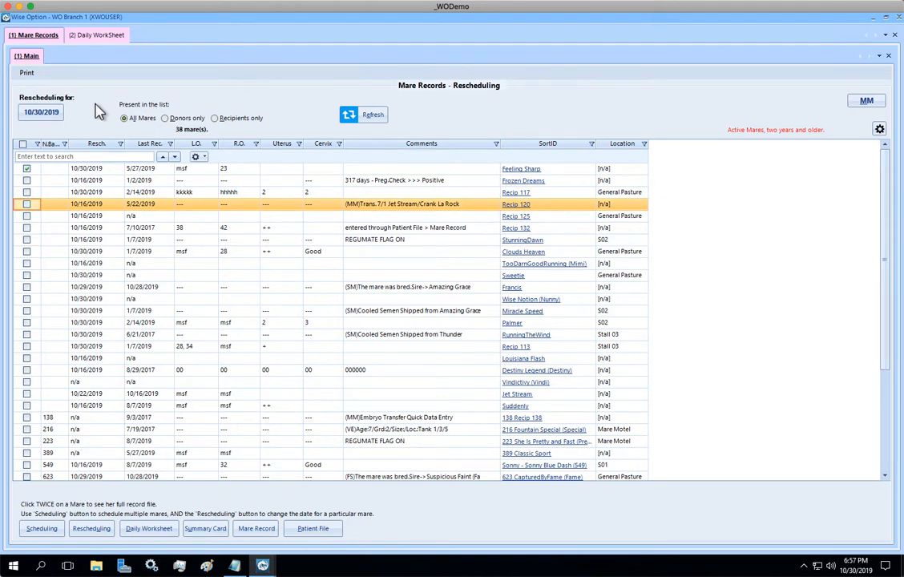
left_click(27, 205)
left_click(28, 241)
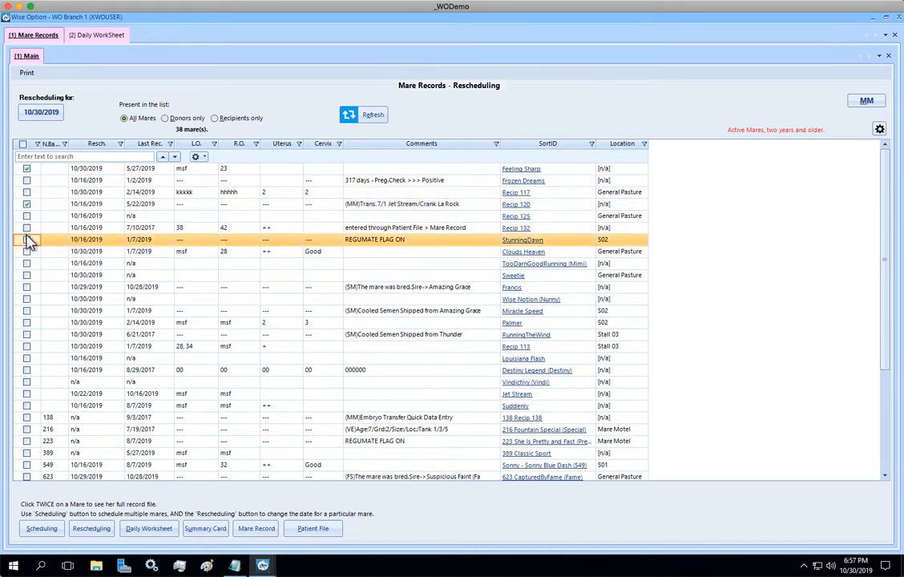
key("Down")
key("Down")
key("Down")
key("Down")
key("Down")
key("Down")
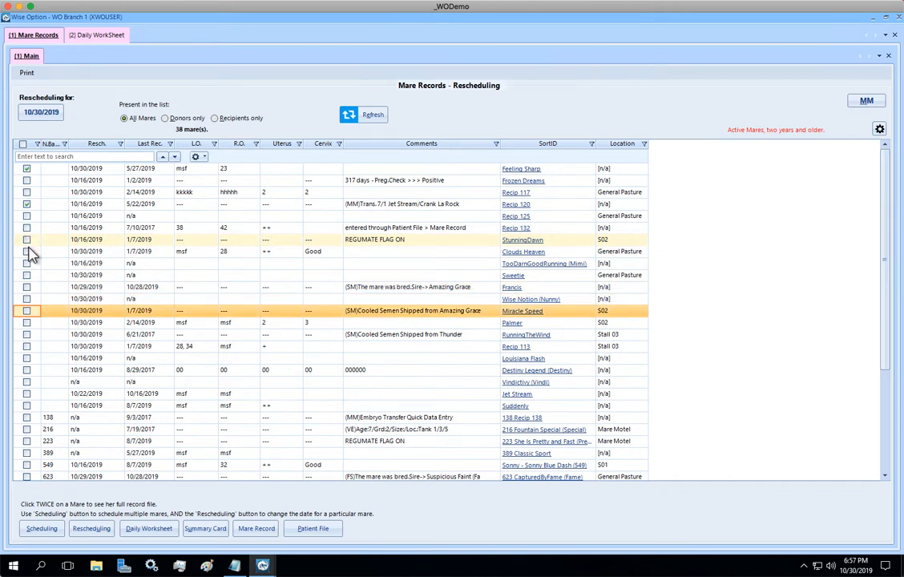
left_click(27, 312)
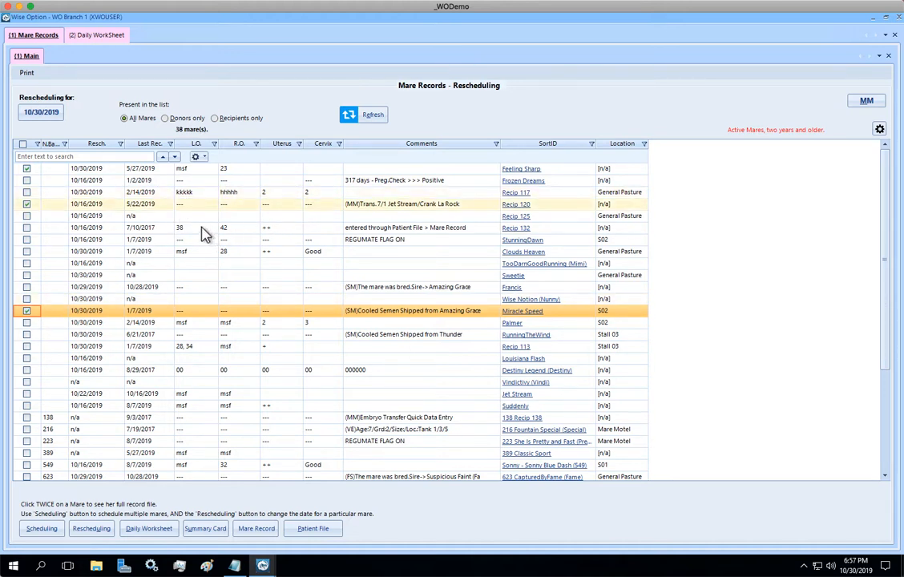
- Open the palpation record of Recip 132 and compare it with her row in the mare records list
left_click(244, 233)
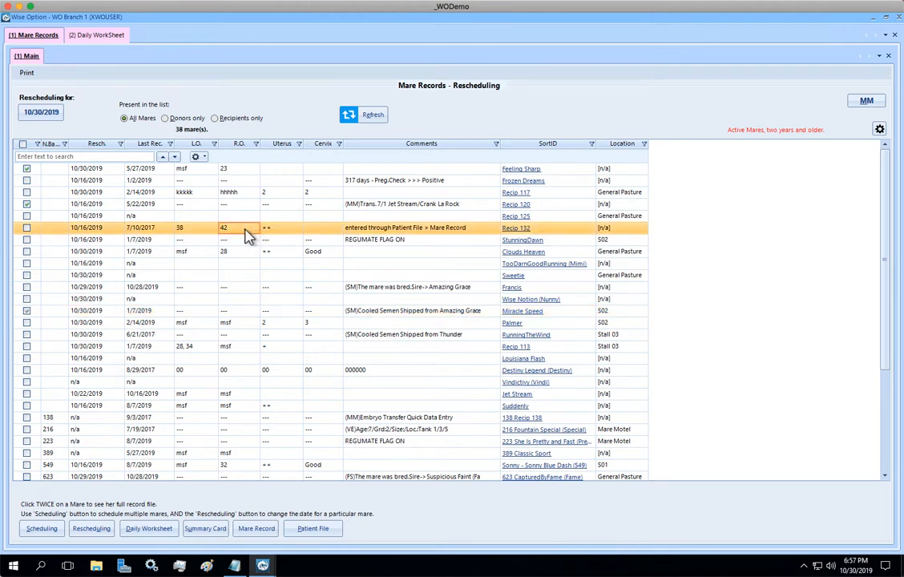
double_click(246, 234)
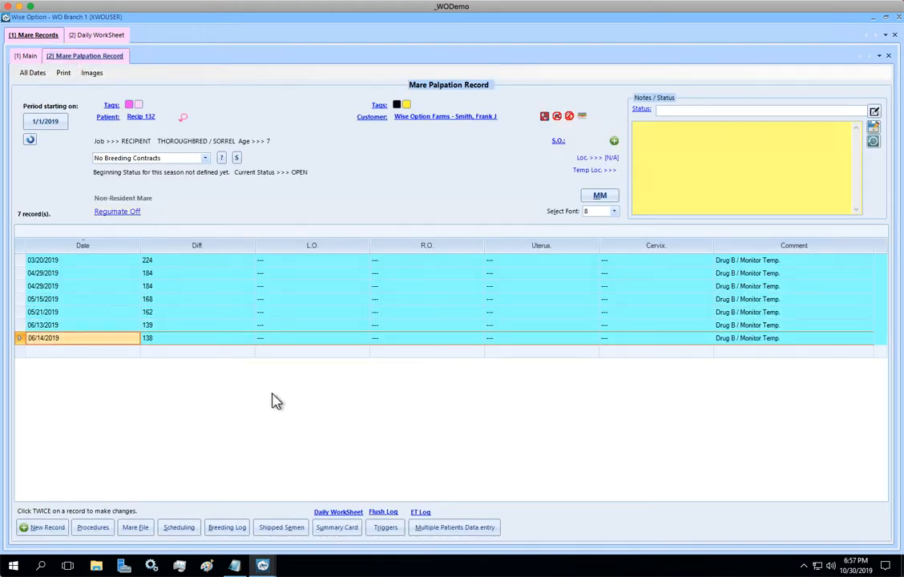
left_click(26, 56)
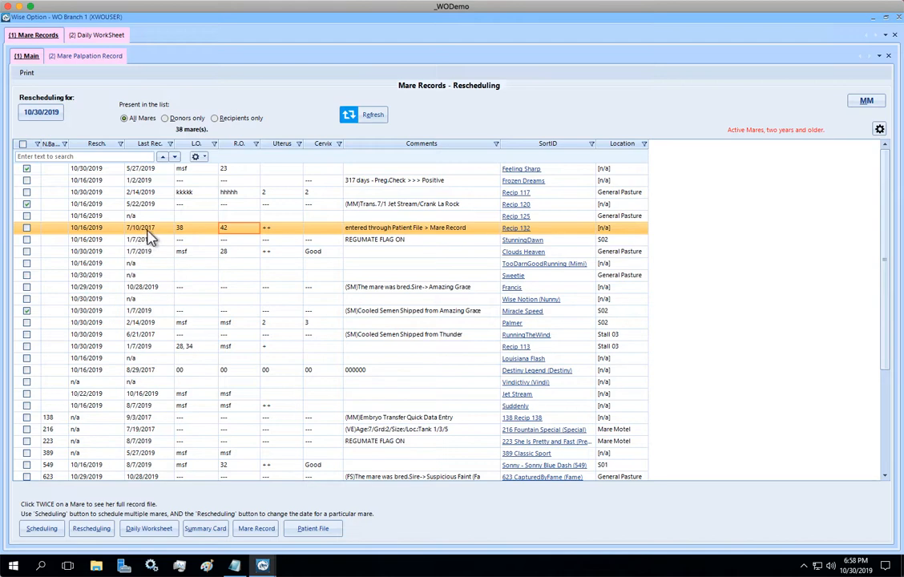
left_click(70, 55)
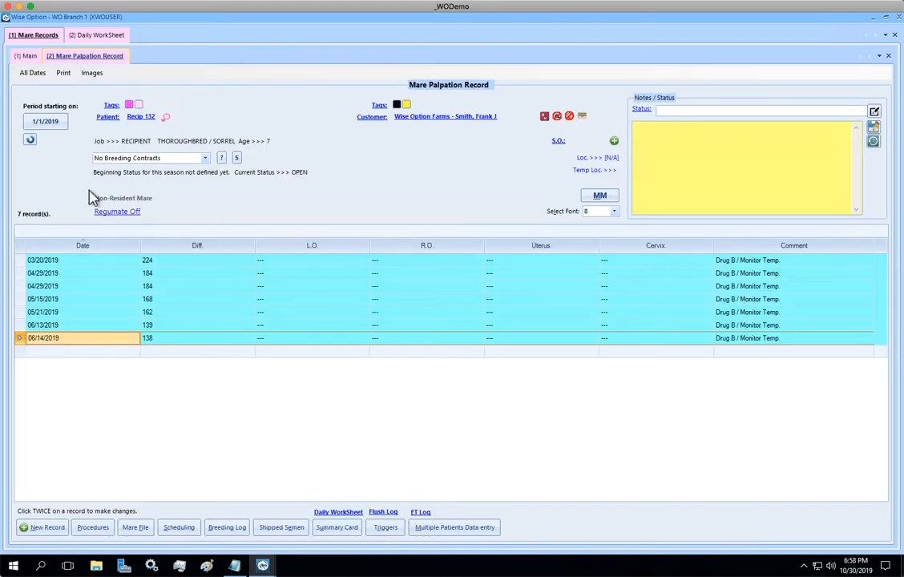
- Show all dates in Recip 132's palpation record, examine the 07/10/2017 entry, and return to the mare records list
left_click(35, 74)
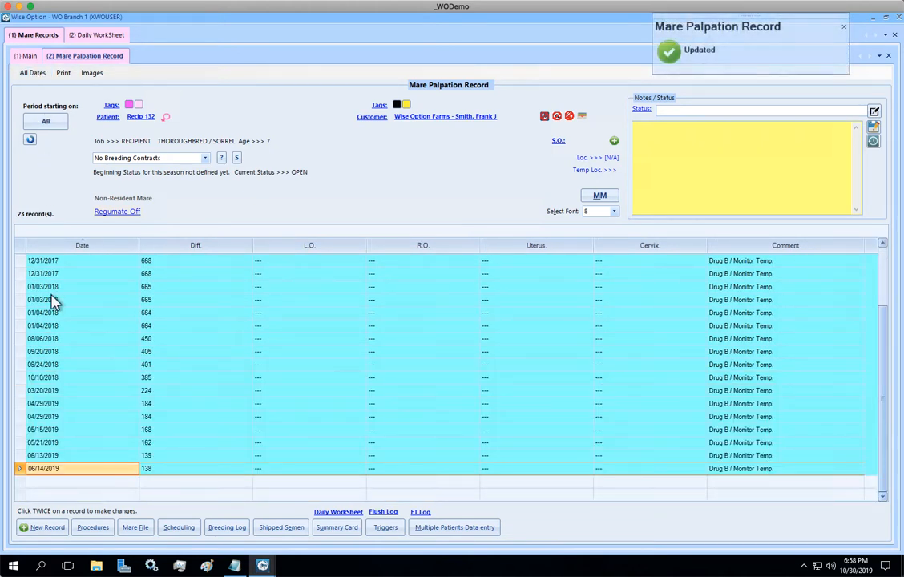
scroll(373, 437, "up", 2)
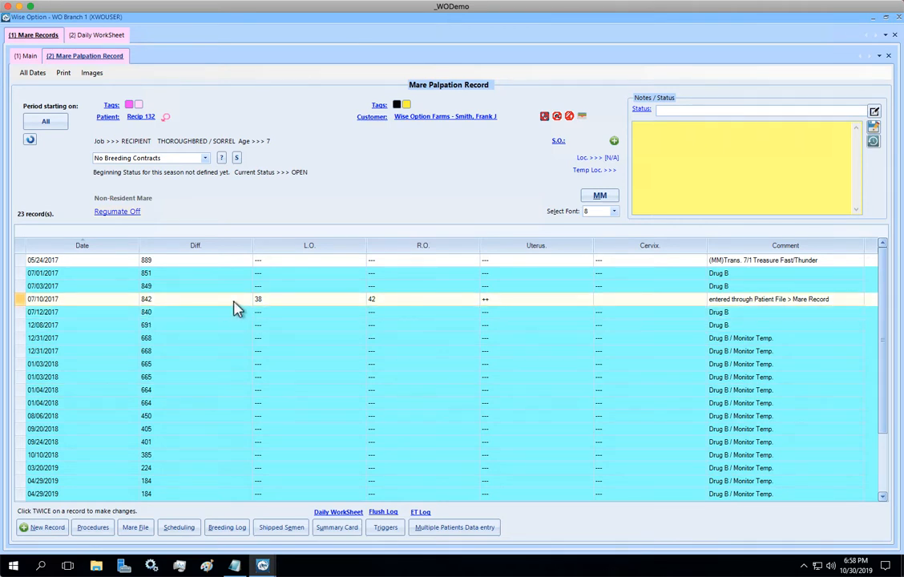
left_click(280, 306)
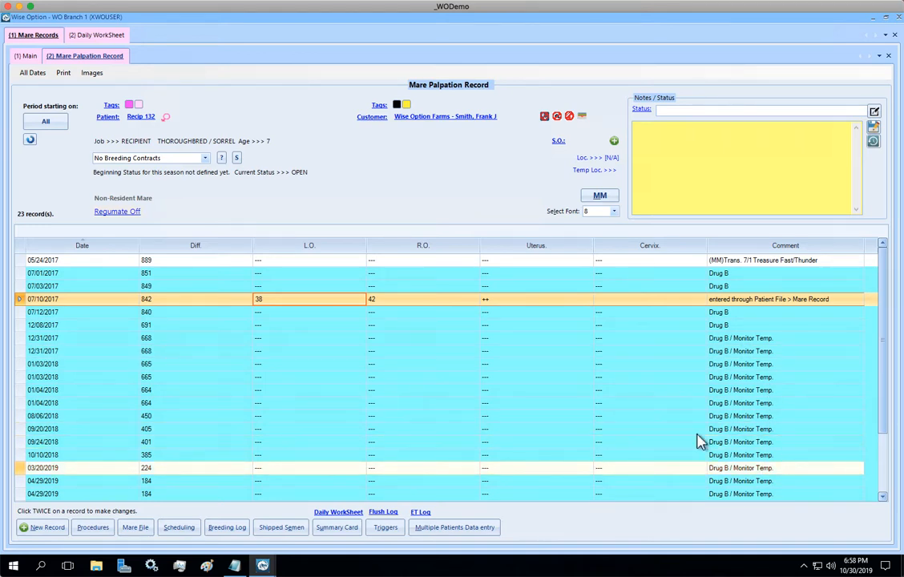
left_click(27, 57)
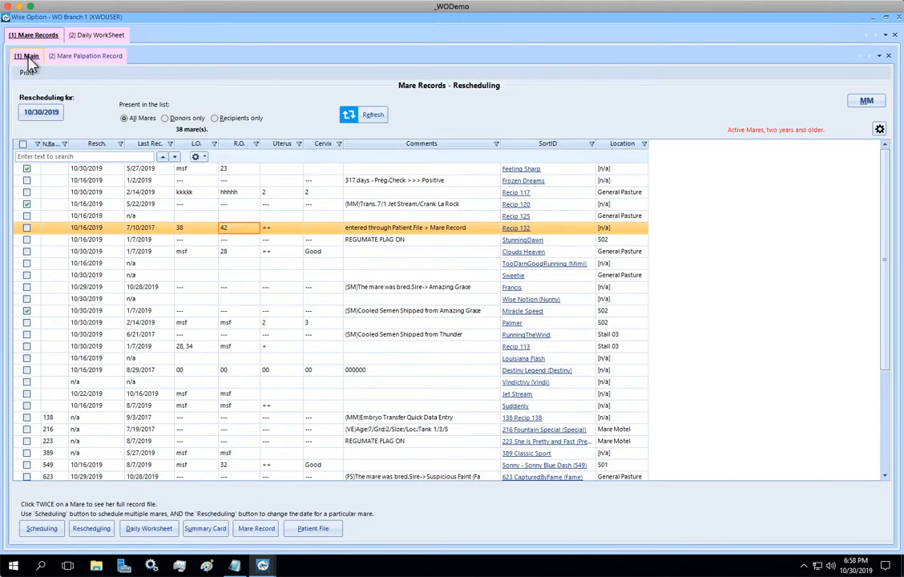